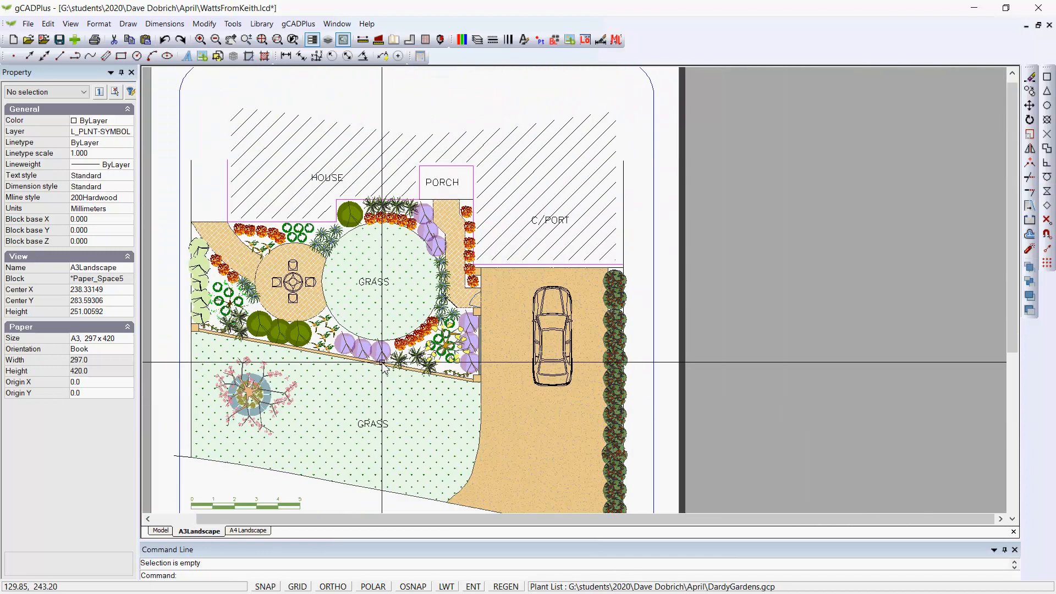
Step: Examine the A3Landscape layout and its title block, and view the garden plan in model space
{"action": "right_click", "coordinate": [383, 364]}
{"action": "left_click", "coordinate": [421, 409]}
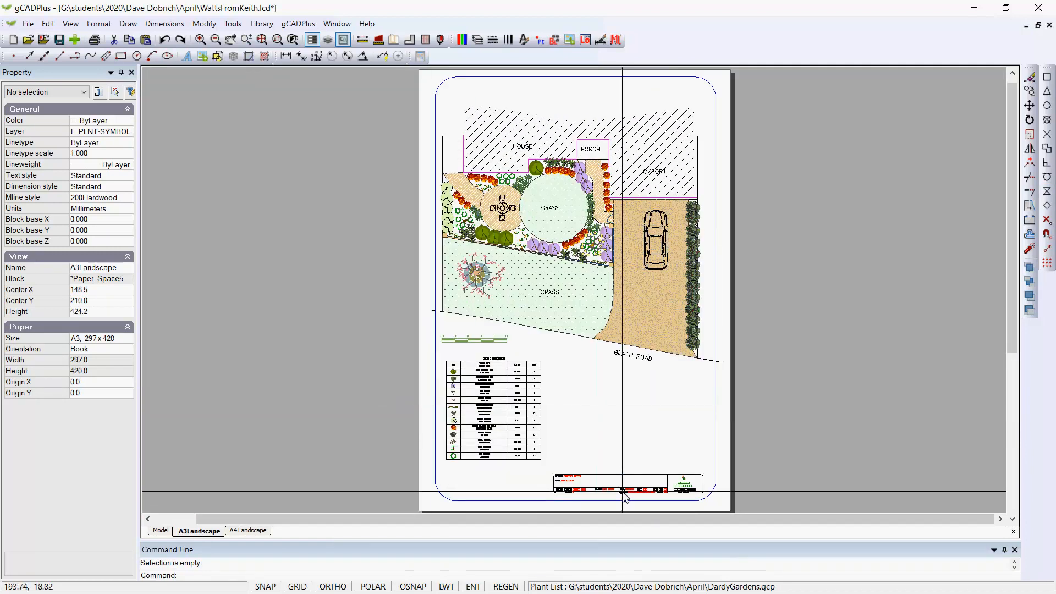
{"action": "left_click", "coordinate": [622, 491]}
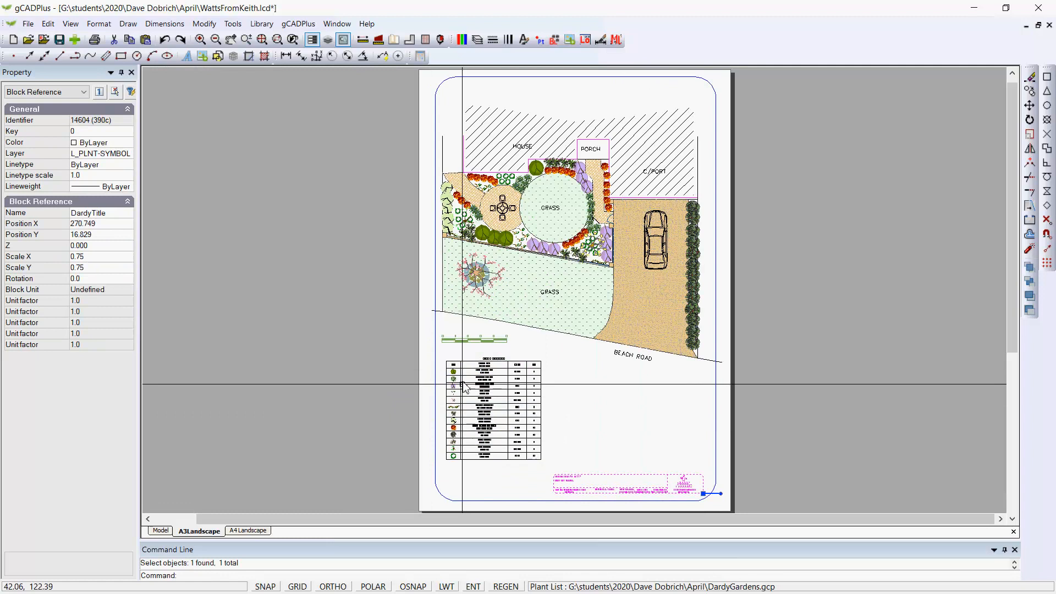
{"action": "key", "text": "Escape"}
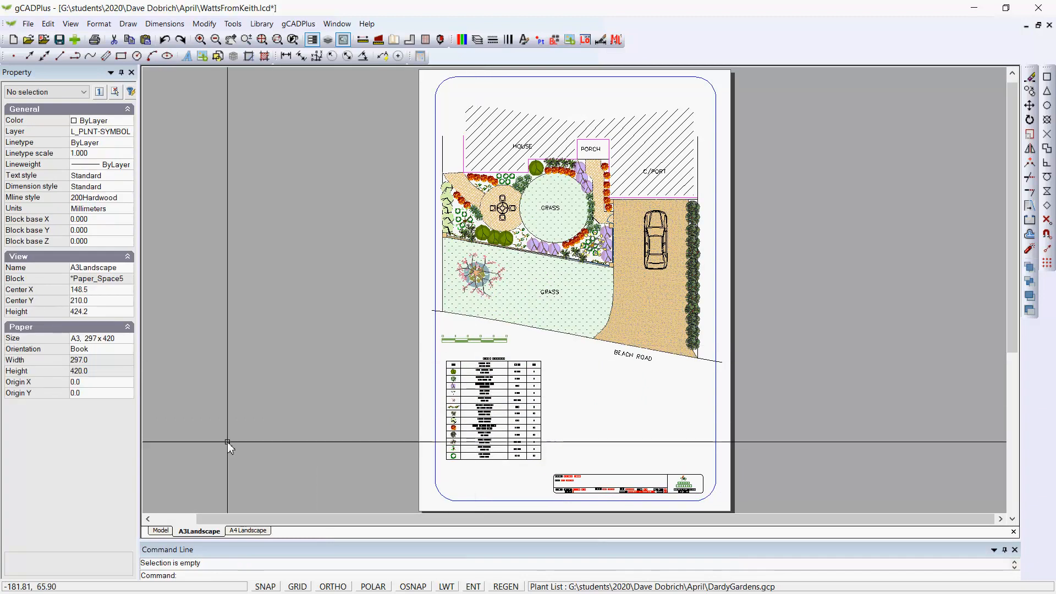
{"action": "left_click", "coordinate": [161, 530]}
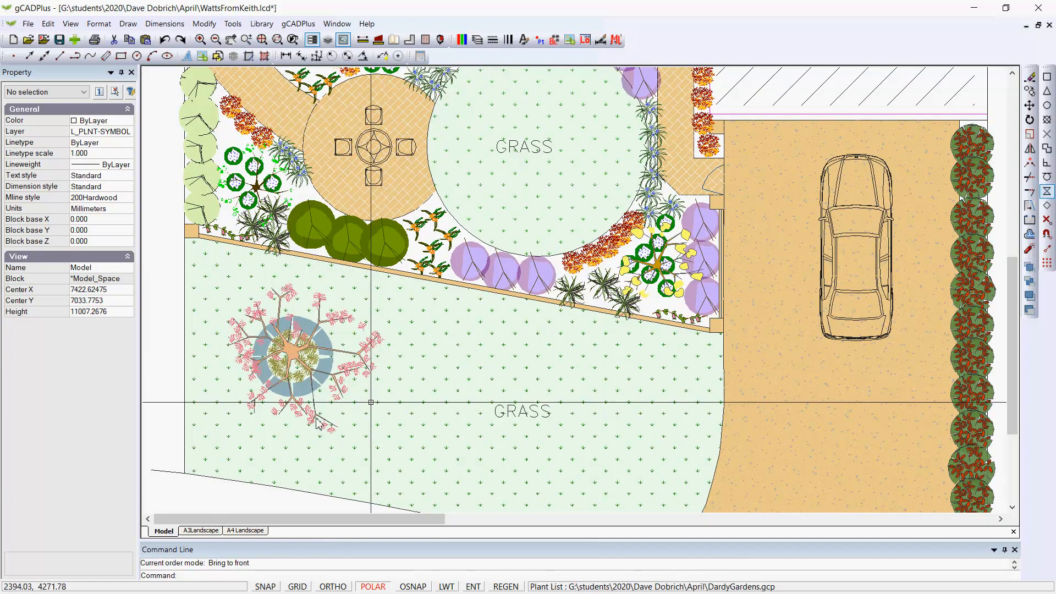
{"action": "scroll", "coordinate": [483, 346], "scroll_direction": "down", "scroll_amount": 2}
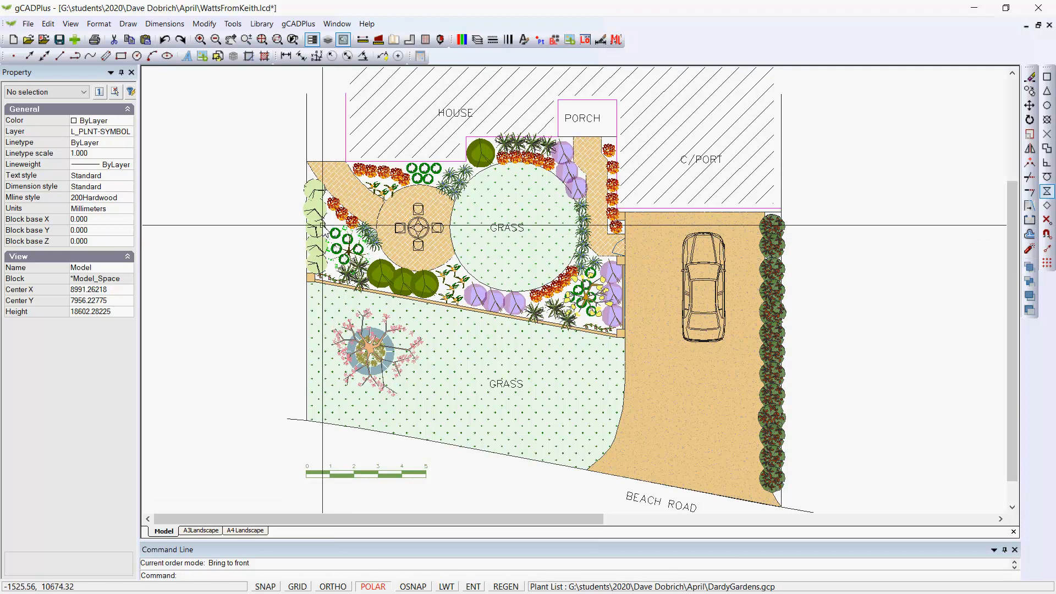
Step: Start a new drawing from the DardyGardensTemplate.lcd template located in the C:\Dardy folder
{"action": "left_click", "coordinate": [13, 39]}
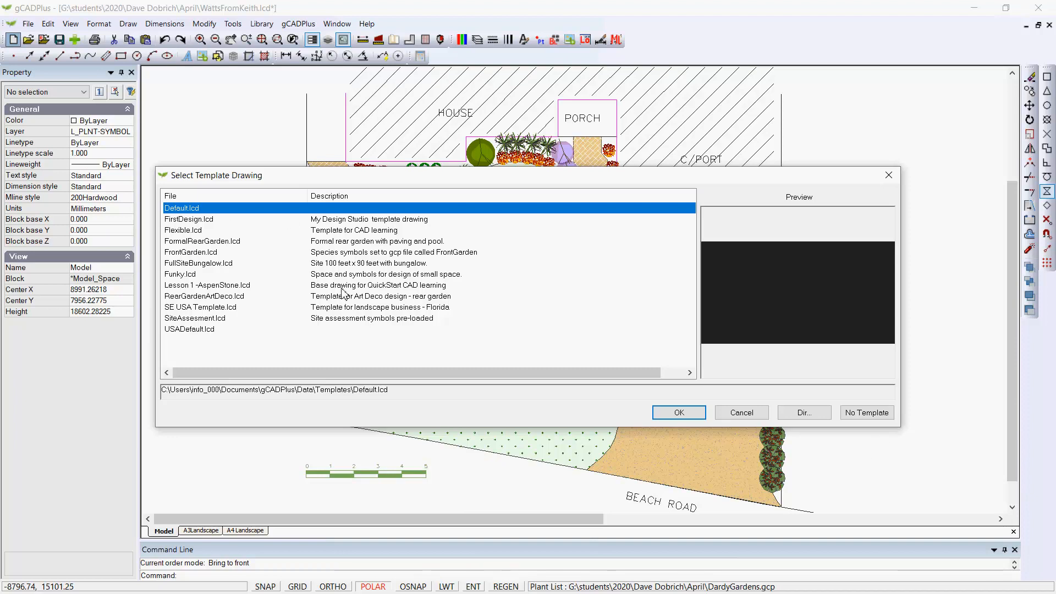
{"action": "left_click", "coordinate": [805, 413]}
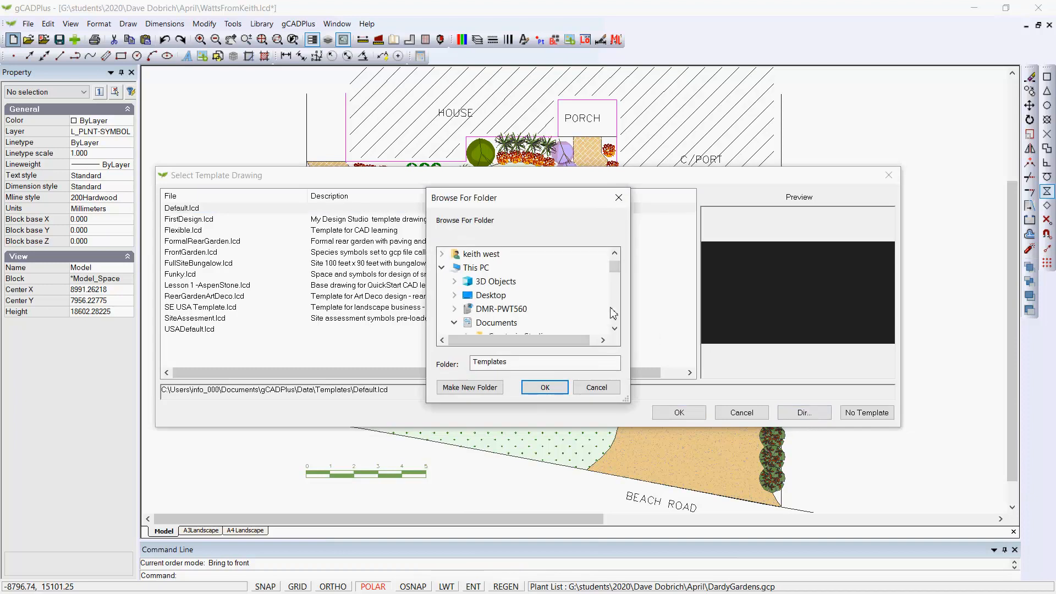
{"action": "left_click", "coordinate": [615, 329]}
{"action": "left_click", "coordinate": [615, 329]}
{"action": "left_click", "coordinate": [615, 329]}
{"action": "left_click", "coordinate": [614, 328]}
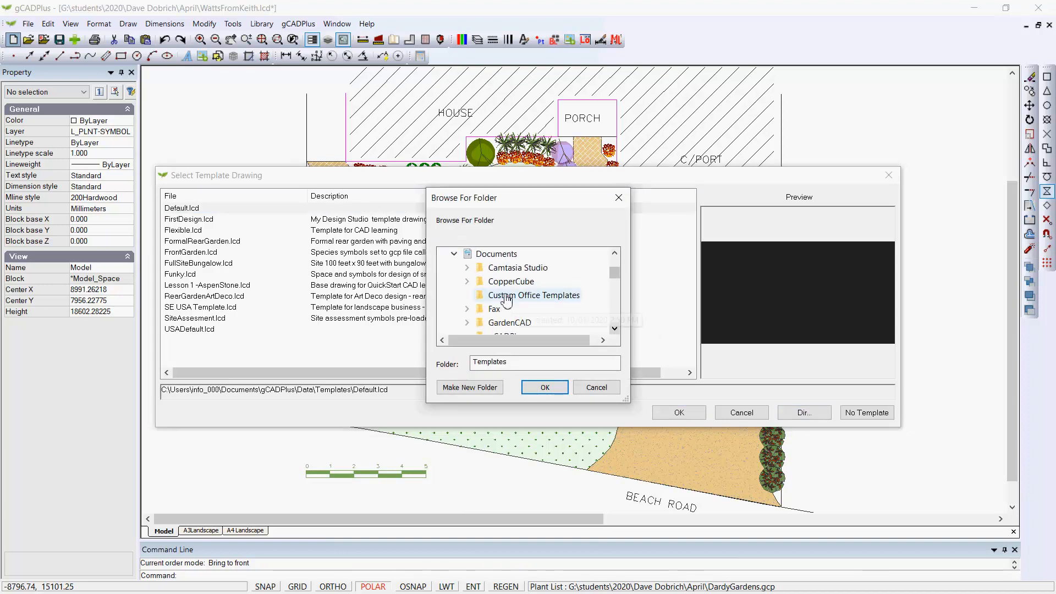
{"action": "left_click", "coordinate": [455, 253]}
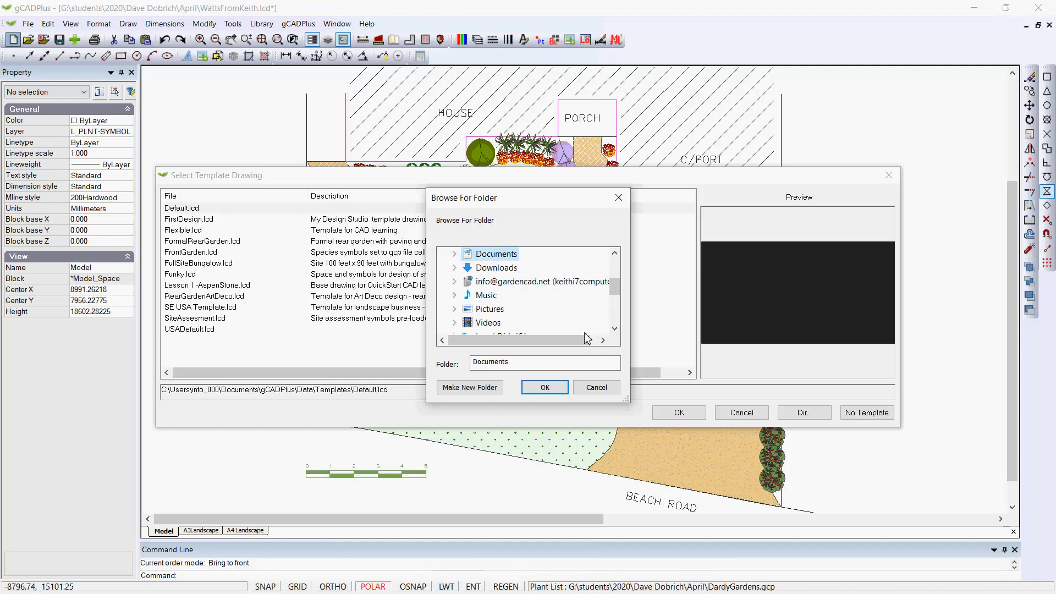
{"action": "left_click", "coordinate": [615, 328]}
{"action": "left_click", "coordinate": [614, 329]}
{"action": "left_click", "coordinate": [615, 328]}
{"action": "left_click", "coordinate": [615, 329]}
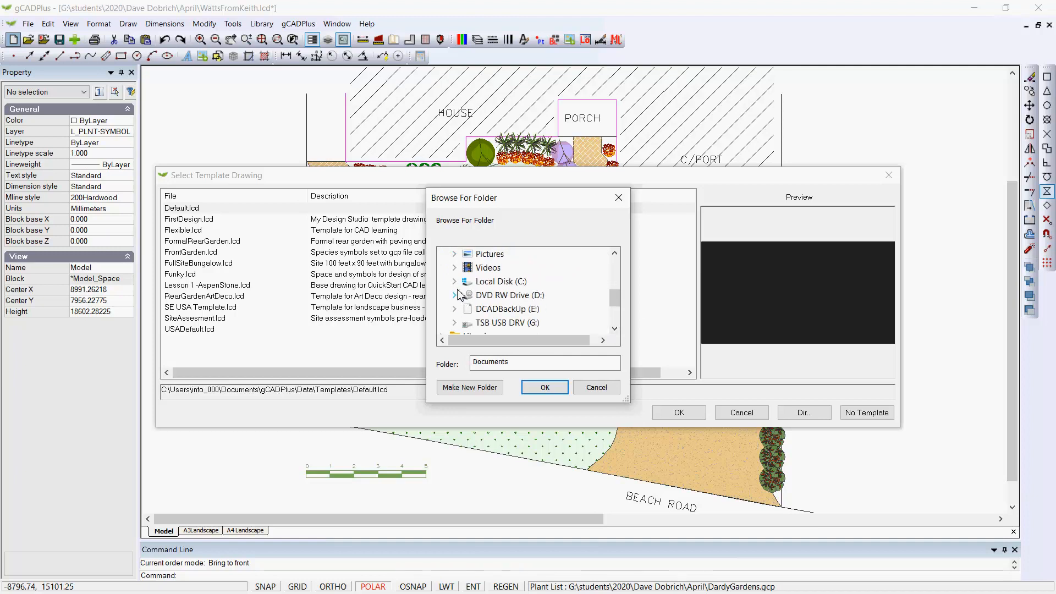
{"action": "left_click", "coordinate": [454, 281]}
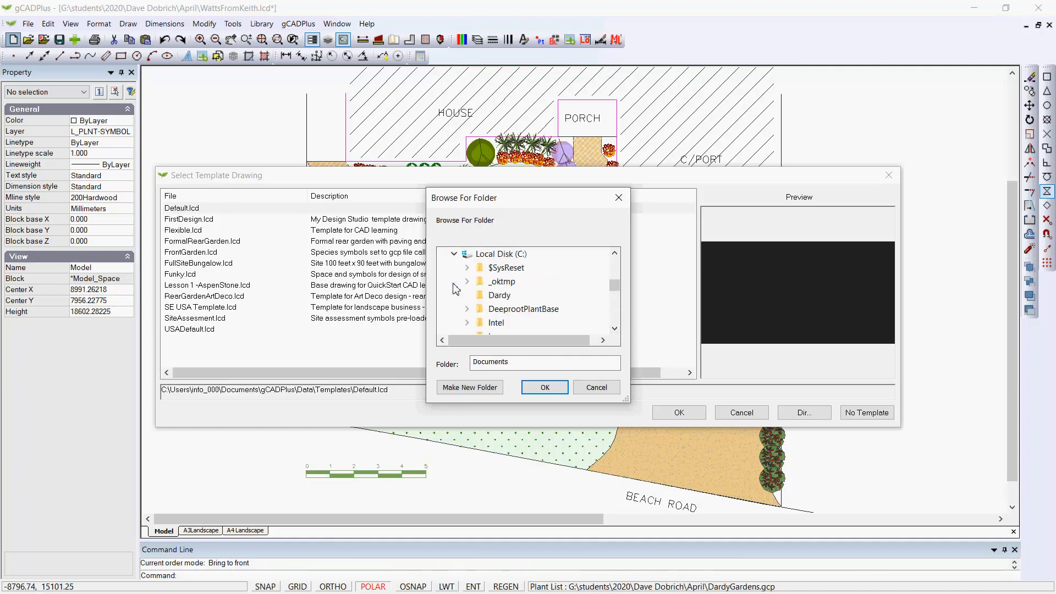
{"action": "left_click", "coordinate": [495, 296]}
{"action": "left_click", "coordinate": [545, 389]}
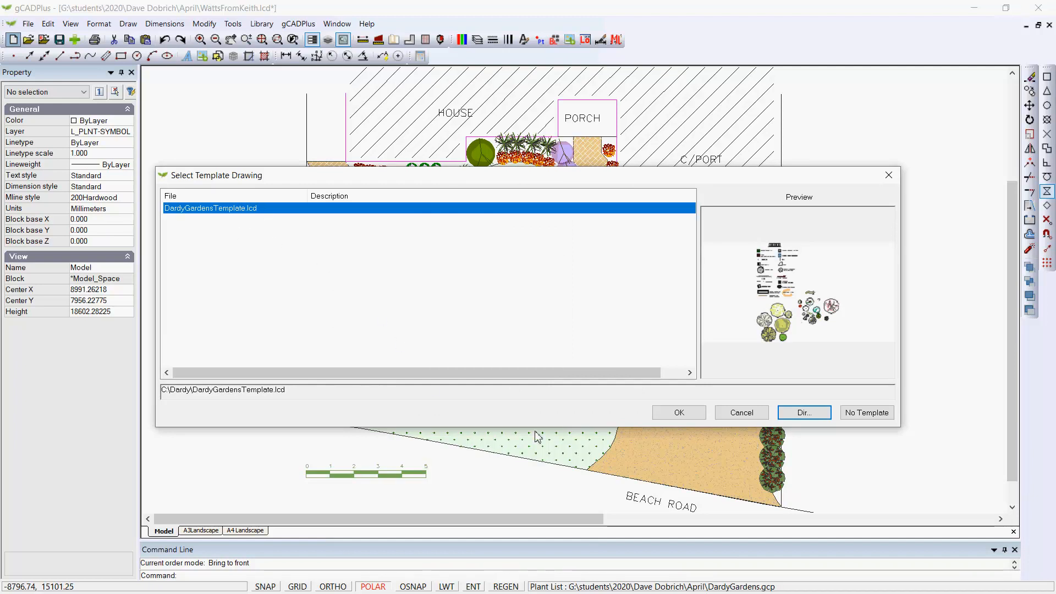
{"action": "left_click", "coordinate": [686, 416]}
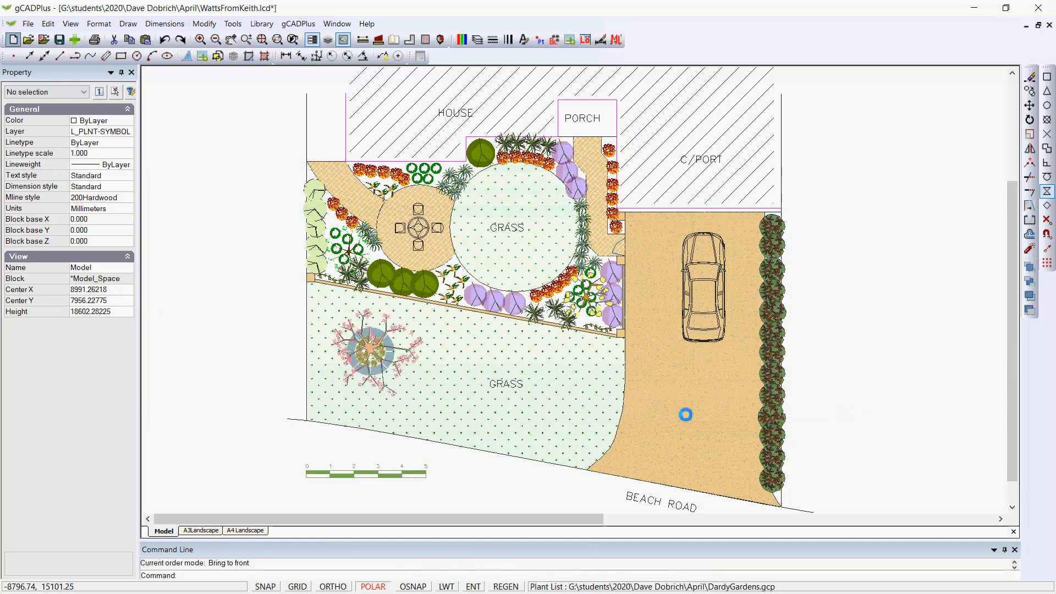
{"action": "scroll", "coordinate": [464, 390], "scroll_direction": "down", "scroll_amount": 1}
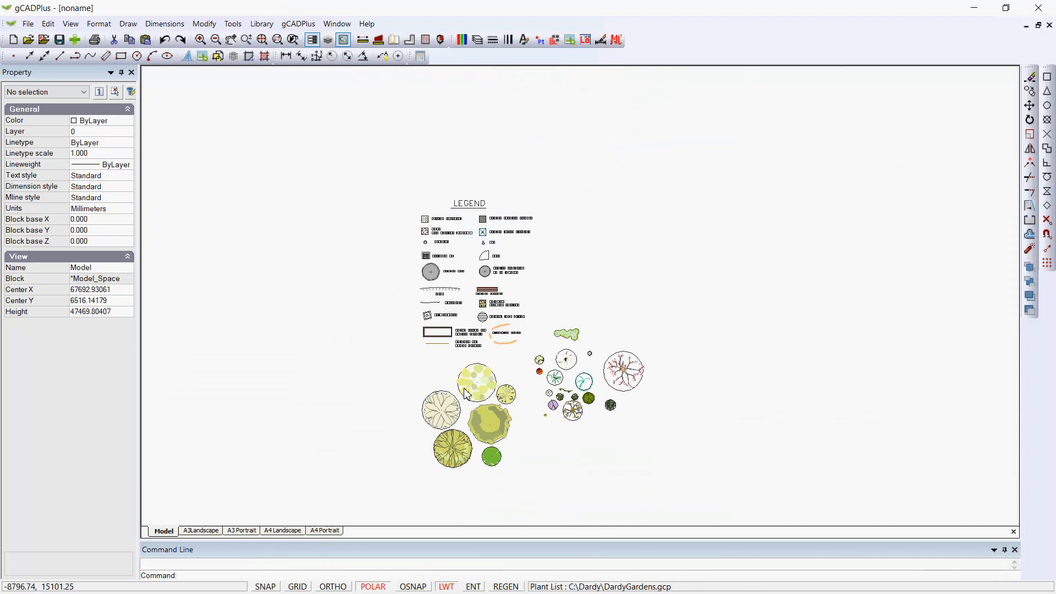
Step: Review the template's model space legend and plant symbols and its A3 and A4 layout sheets
{"action": "middle_click_drag", "start_coordinate": [465, 391], "coordinate": [725, 313]}
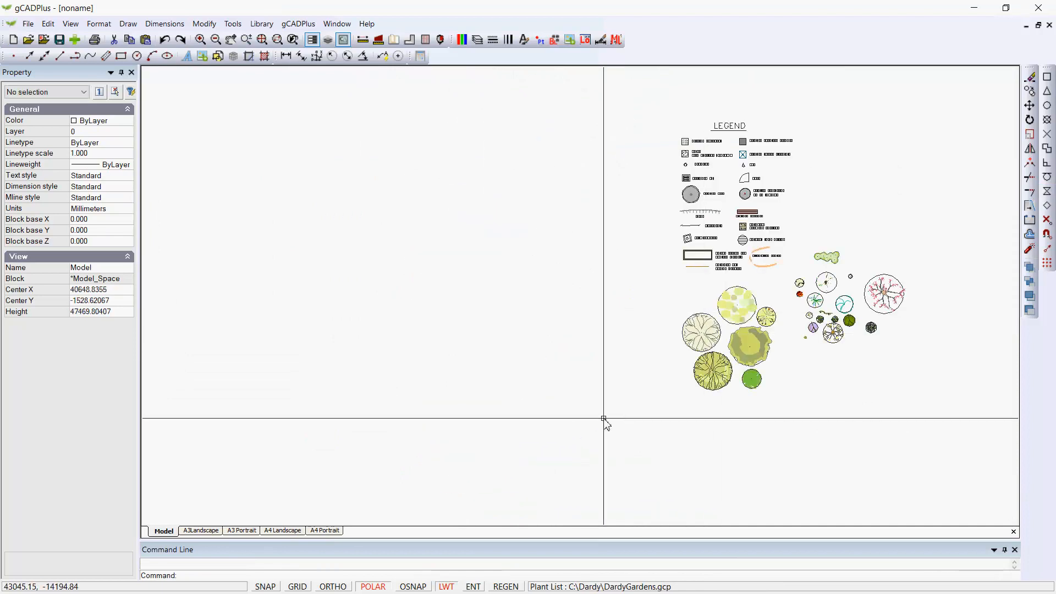
{"action": "left_click", "coordinate": [201, 531]}
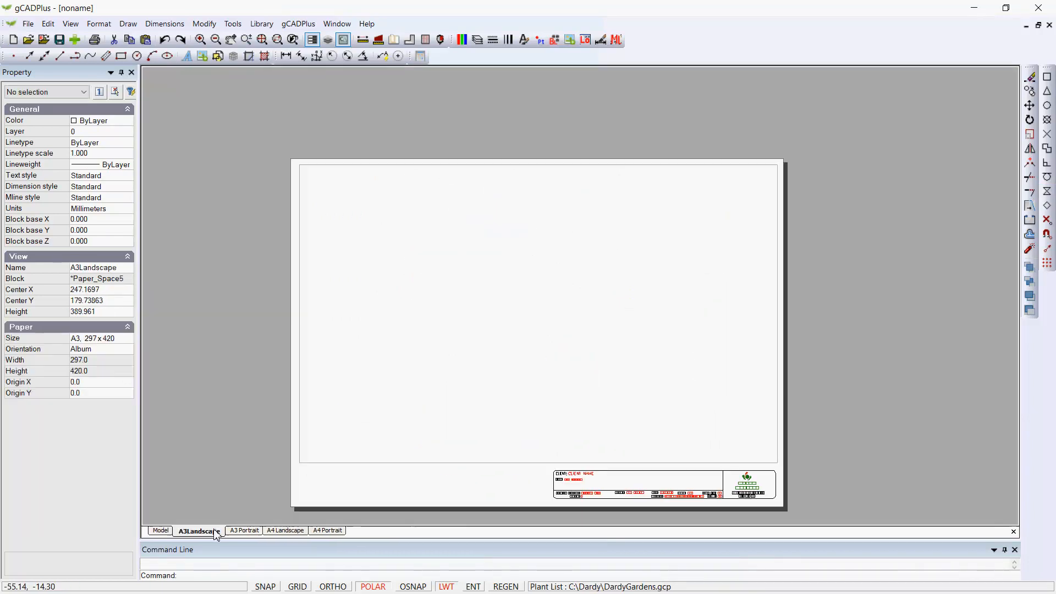
{"action": "left_click", "coordinate": [245, 531]}
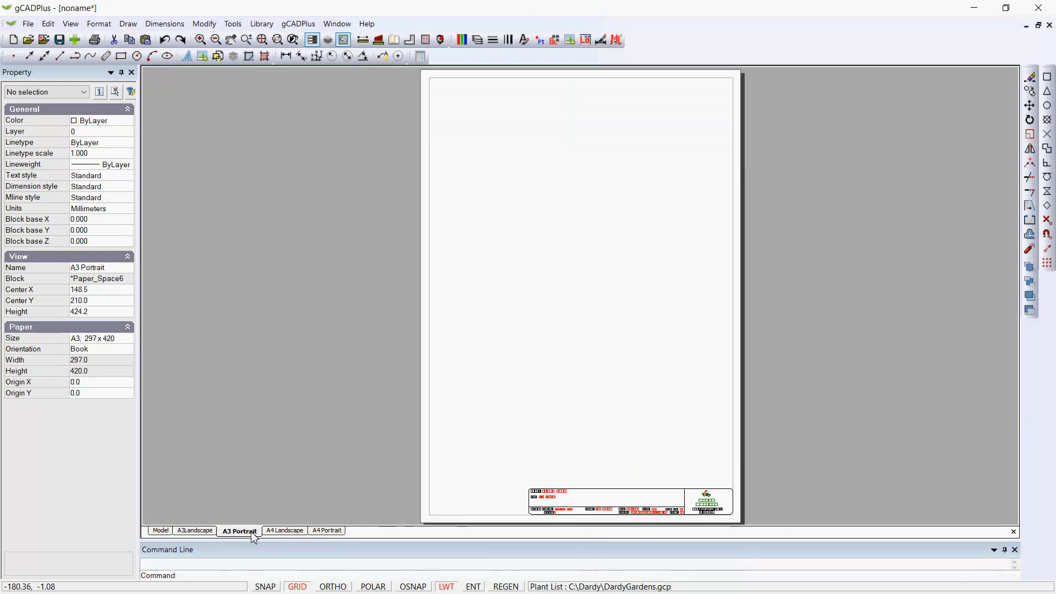
{"action": "left_click", "coordinate": [278, 531]}
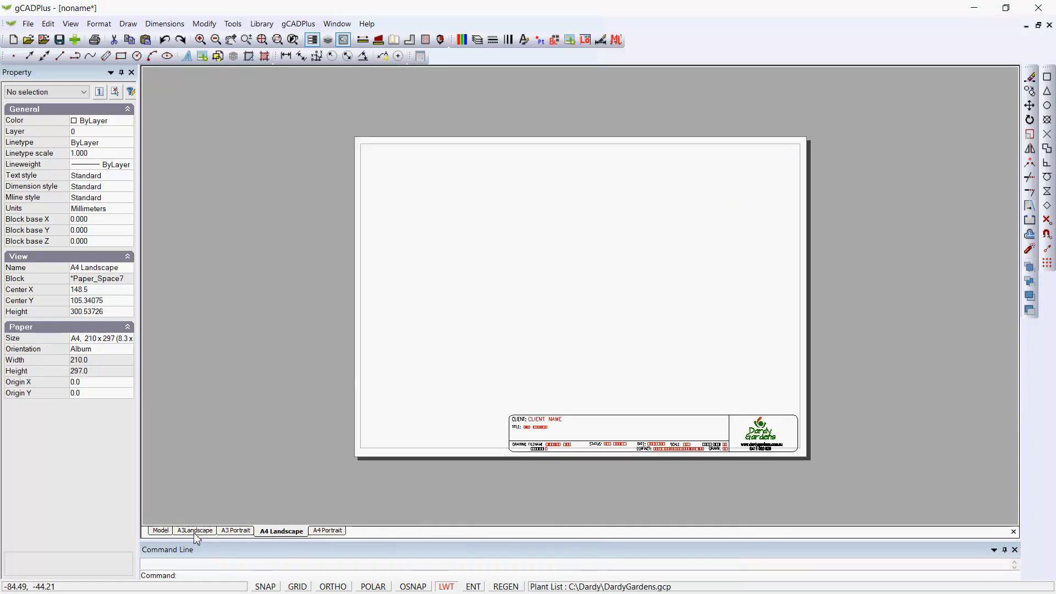
{"action": "left_click", "coordinate": [161, 531]}
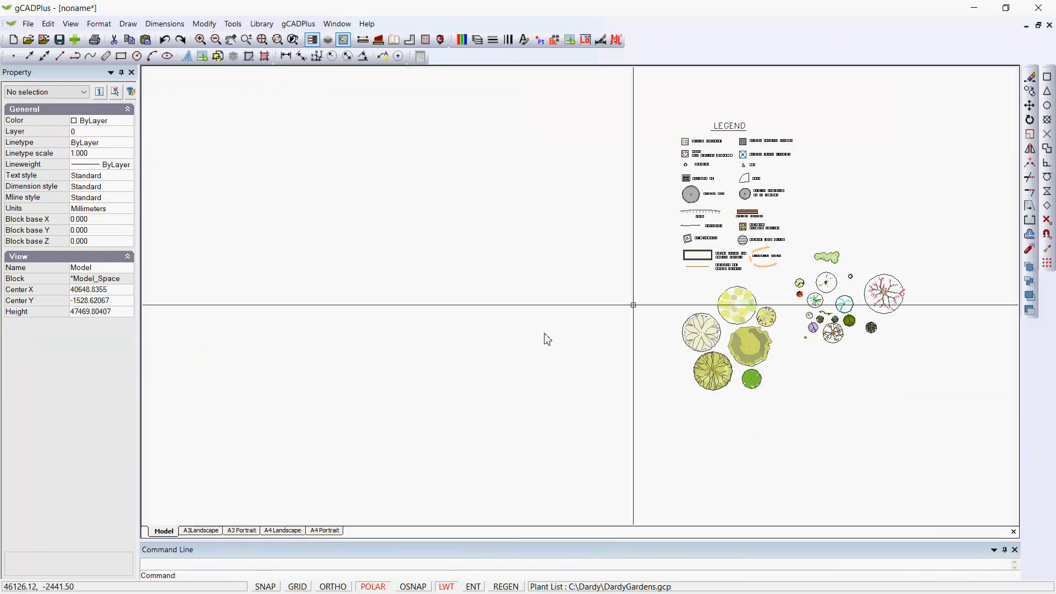
{"action": "scroll", "coordinate": [769, 377], "scroll_direction": "up", "scroll_amount": 3}
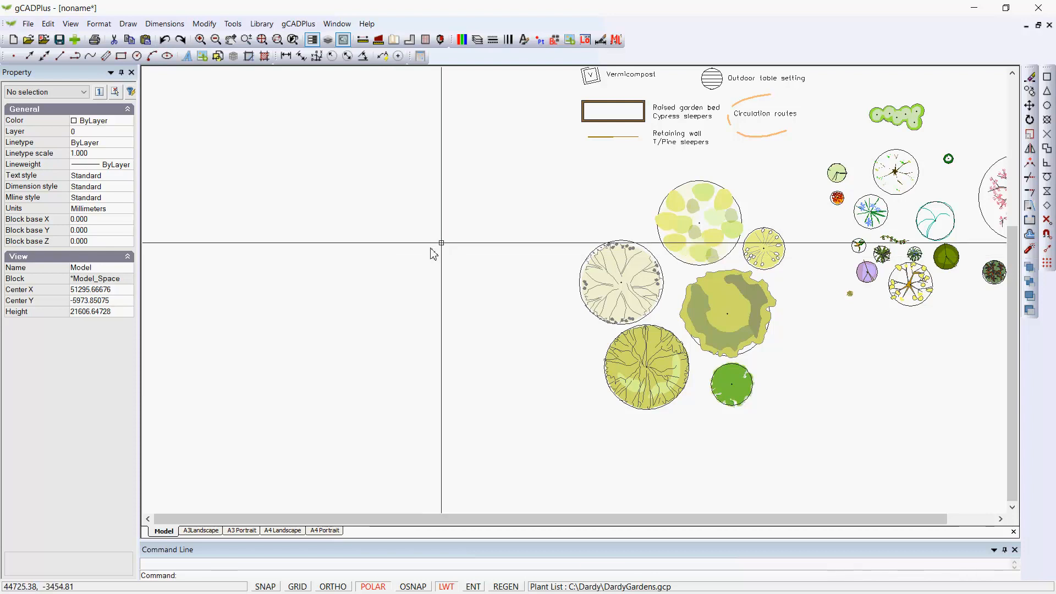
{"action": "middle_click_drag", "start_coordinate": [657, 155], "coordinate": [619, 352]}
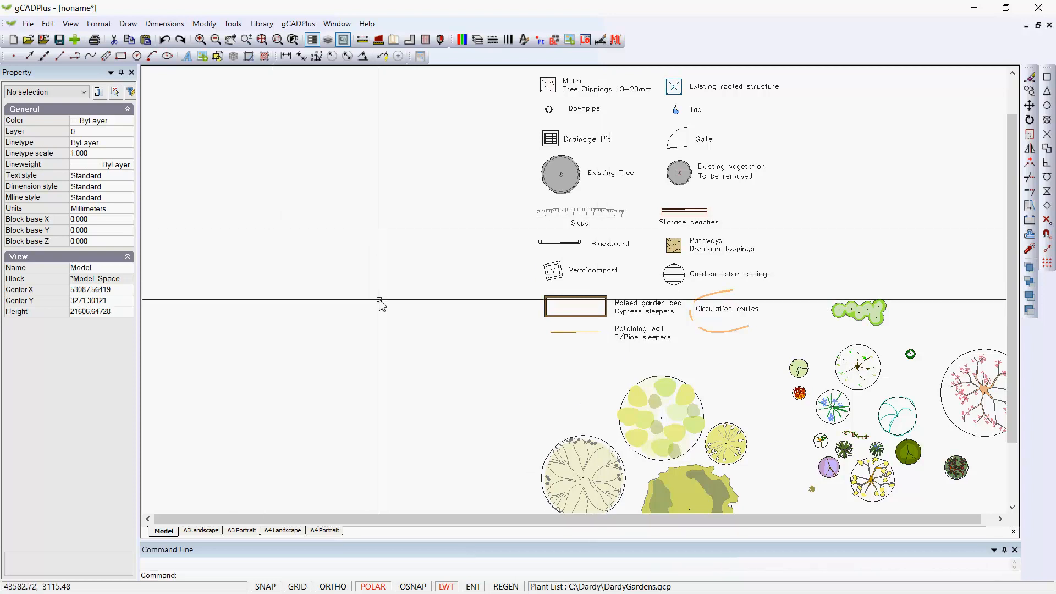
{"action": "scroll", "coordinate": [380, 301], "scroll_direction": "down", "scroll_amount": 1}
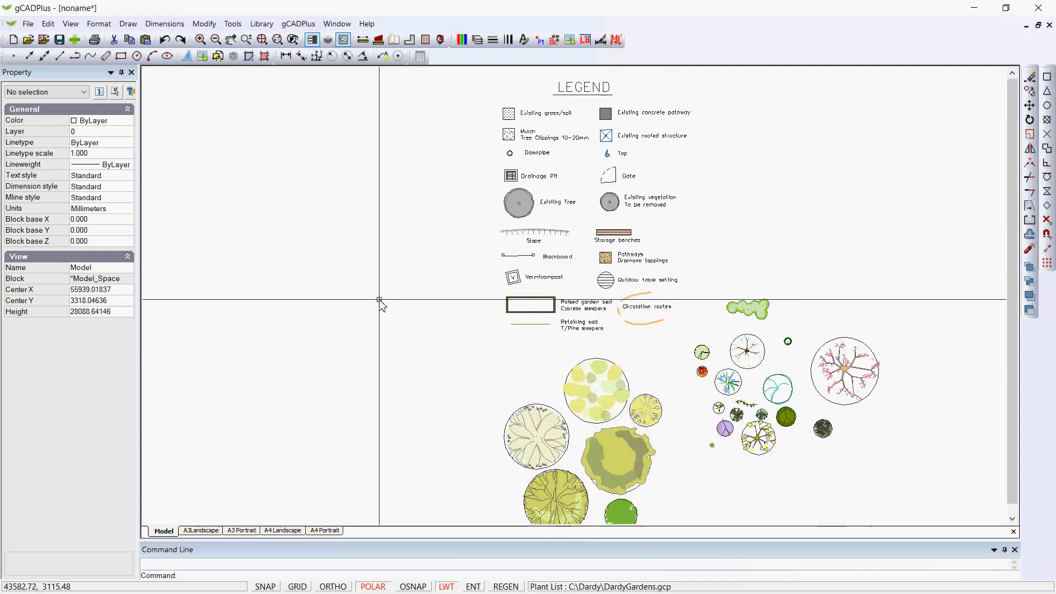
{"action": "left_click", "coordinate": [200, 531]}
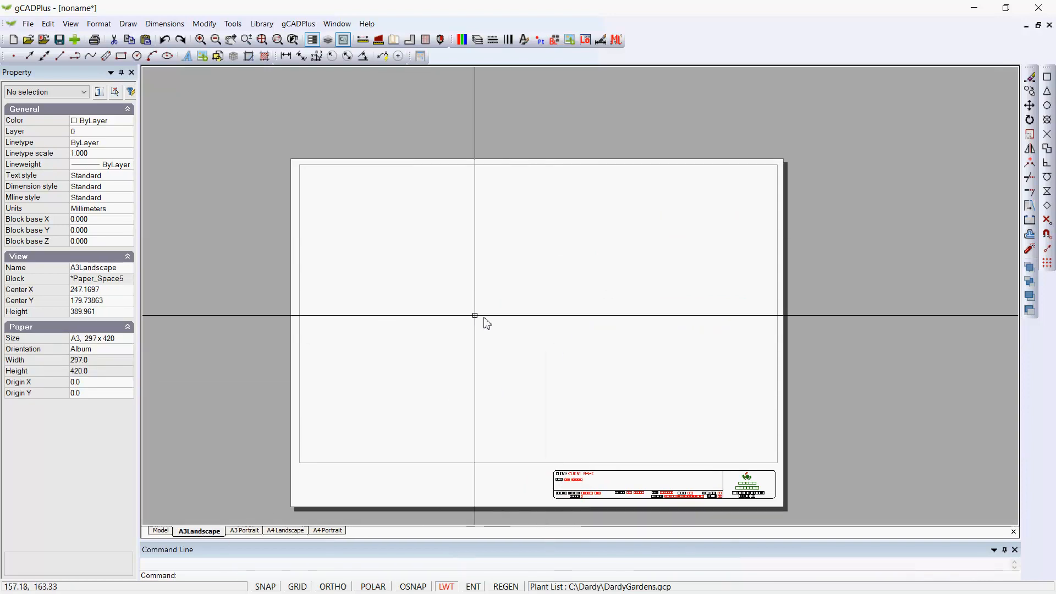
{"action": "double_click", "coordinate": [540, 335]}
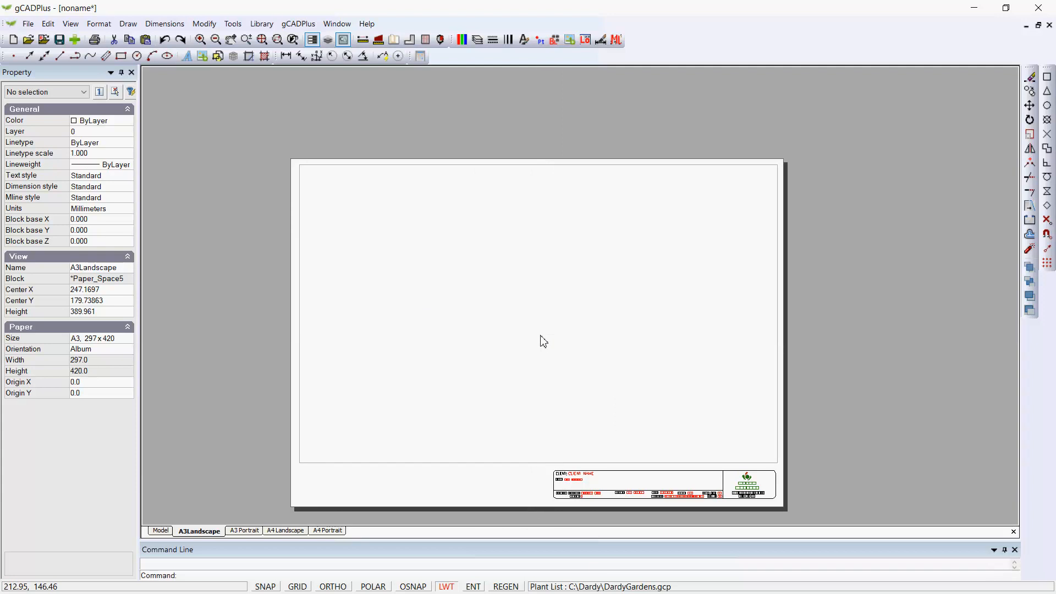
{"action": "scroll", "coordinate": [527, 347], "scroll_direction": "down", "scroll_amount": 4}
{"action": "scroll", "coordinate": [527, 347], "scroll_direction": "down", "scroll_amount": 1}
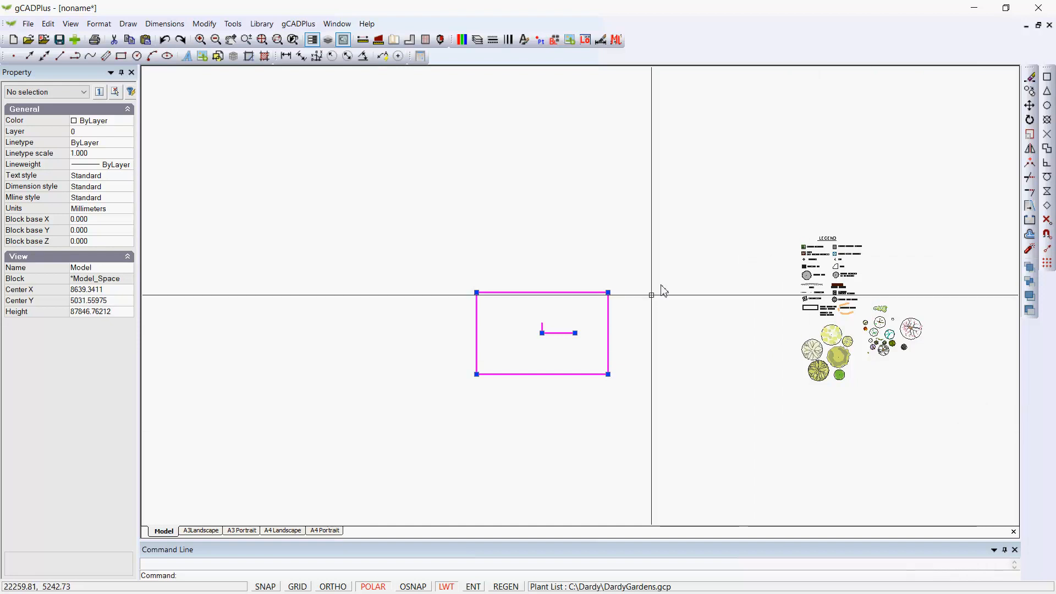
{"action": "right_click", "coordinate": [564, 318]}
{"action": "left_click", "coordinate": [594, 326]}
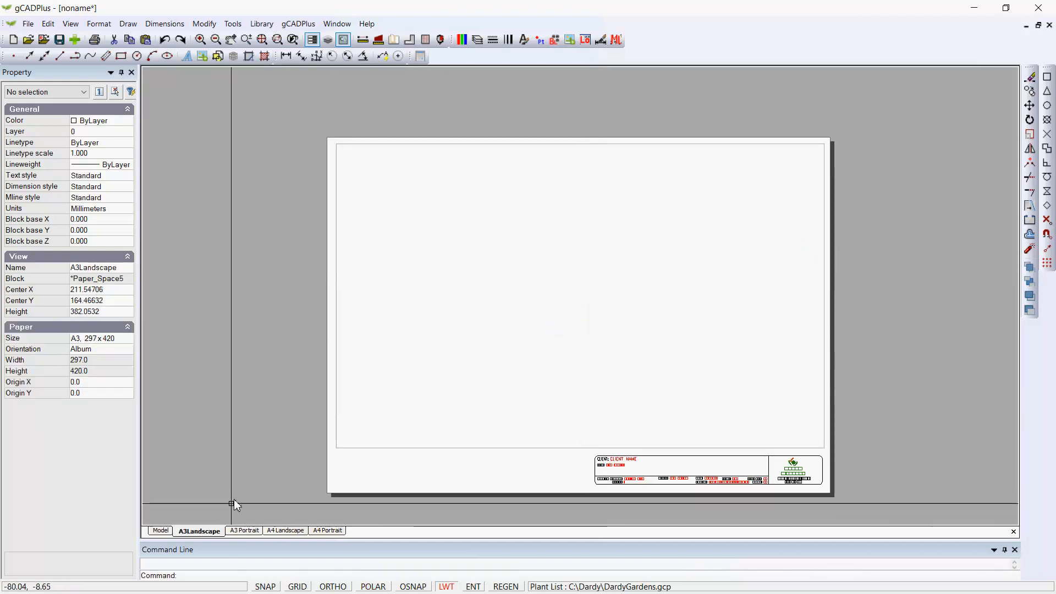
Step: Inspect the properties of the Agapanthus, Dianella and Nandina plant symbols in model space
{"action": "left_click", "coordinate": [169, 532]}
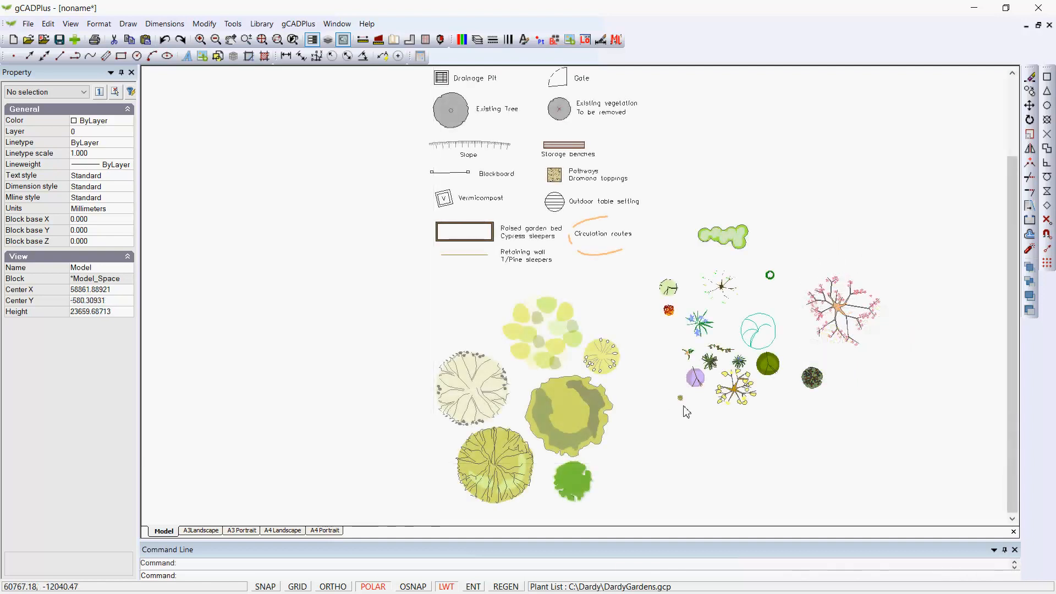
{"action": "scroll", "coordinate": [740, 404], "scroll_direction": "up", "scroll_amount": 3}
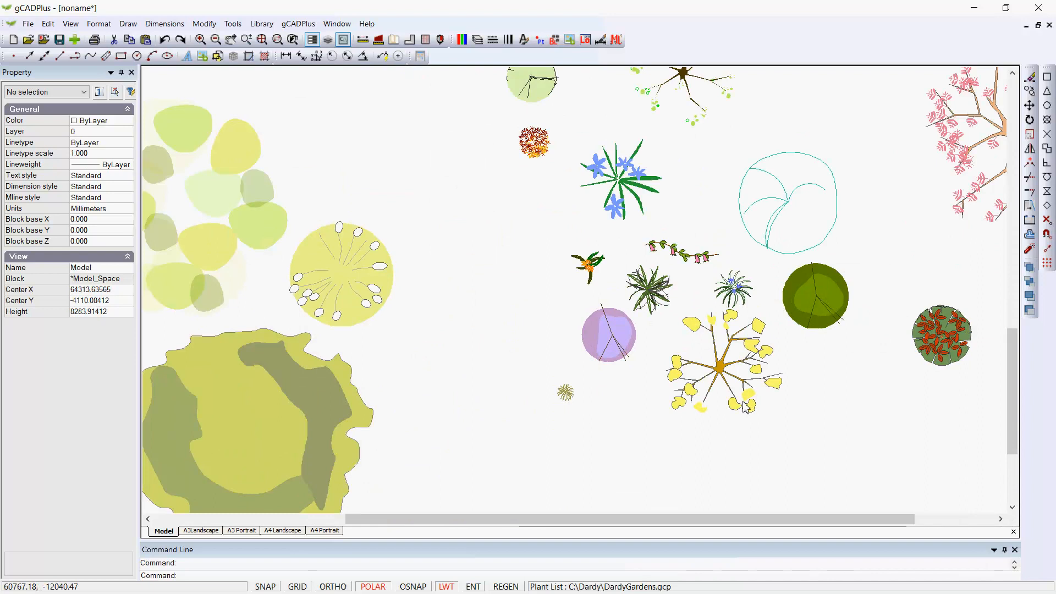
{"action": "left_click", "coordinate": [733, 286]}
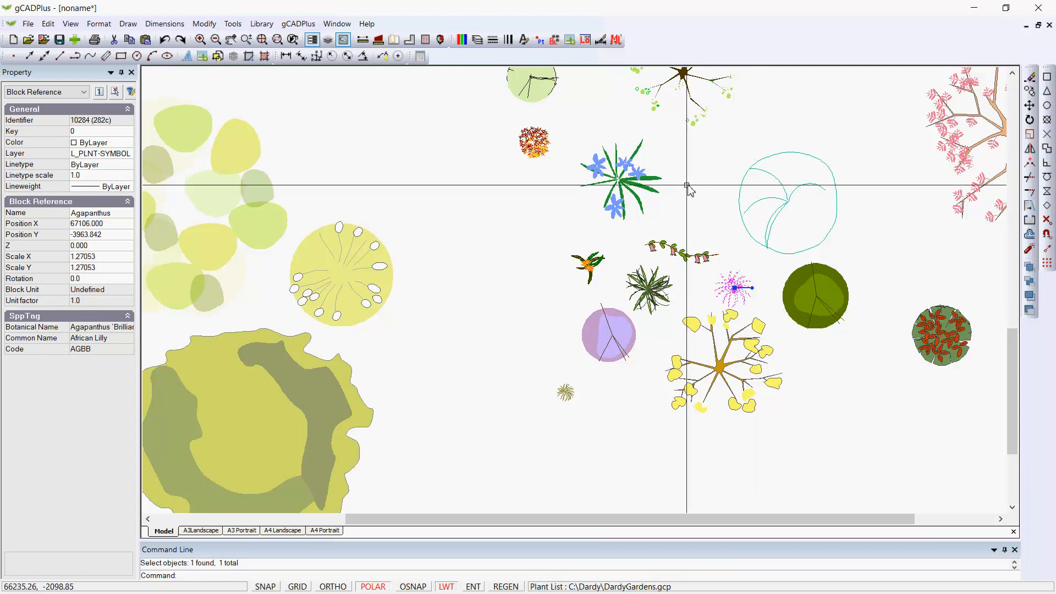
{"action": "key", "text": "Escape"}
{"action": "left_click", "coordinate": [627, 188]}
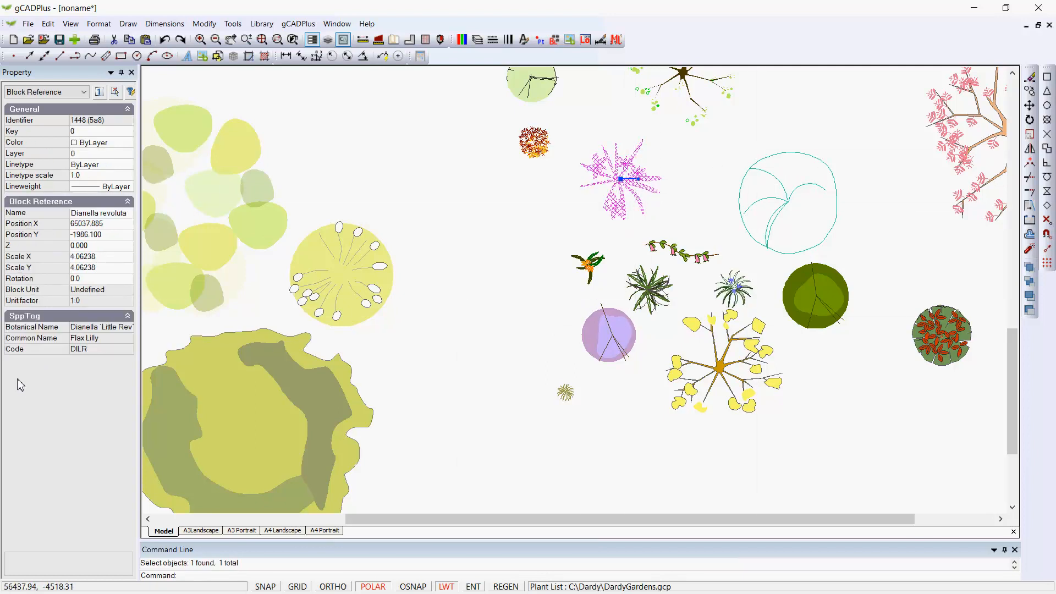
{"action": "left_click", "coordinate": [536, 144]}
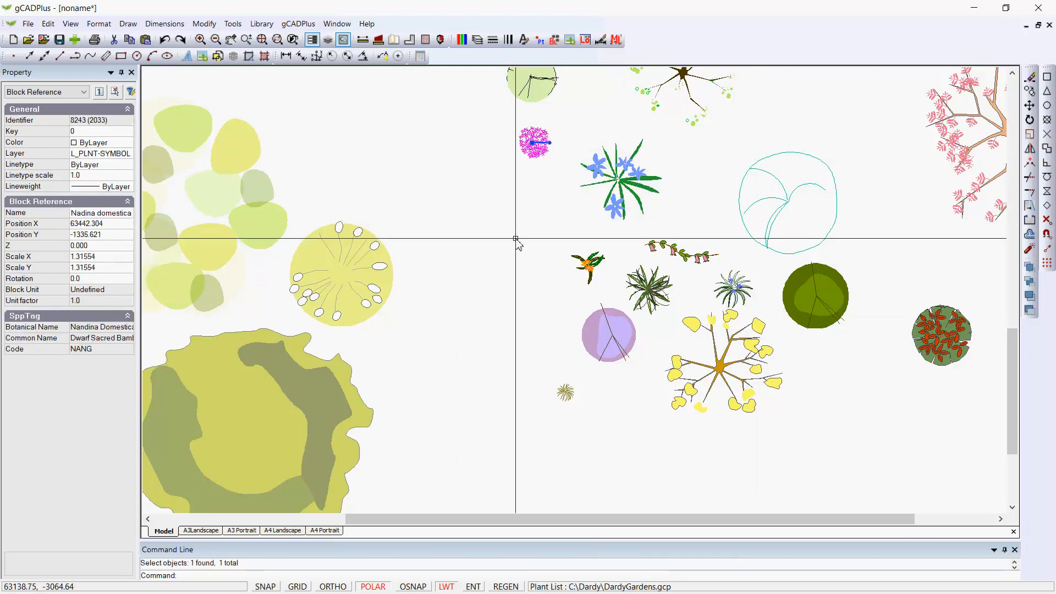
{"action": "key", "text": "Escape"}
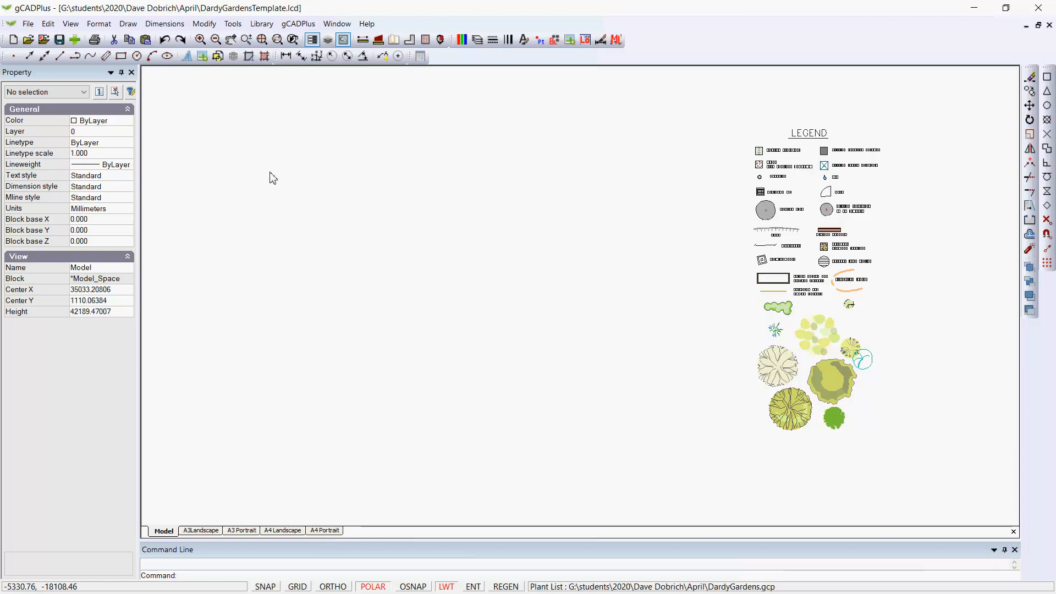
Step: Set the Plants - MySymbols block library path to the C:\Dardy\MySymbols folder
{"action": "left_click", "coordinate": [233, 25]}
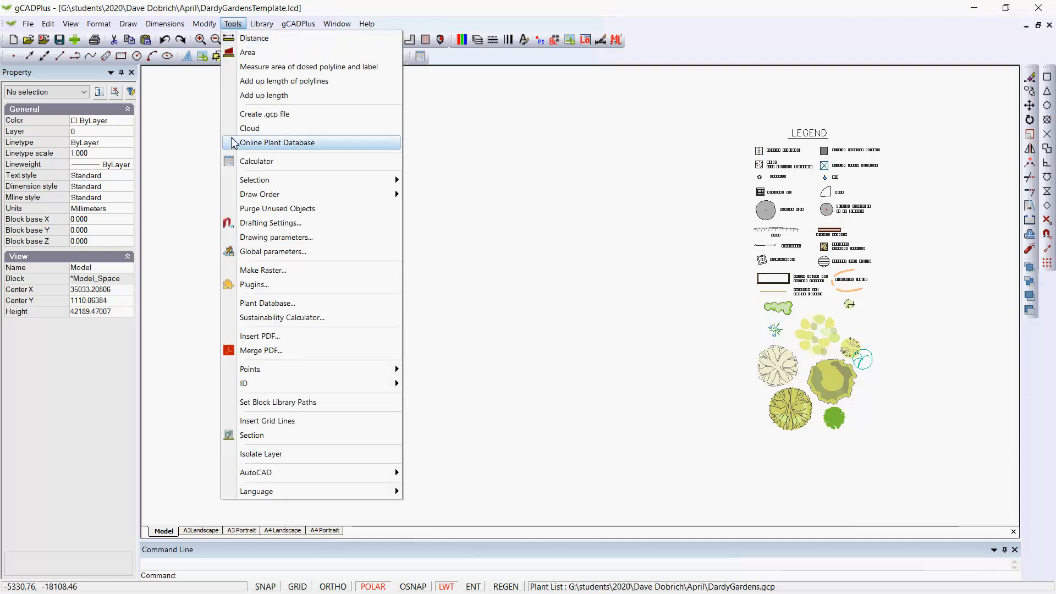
{"action": "left_click", "coordinate": [288, 404]}
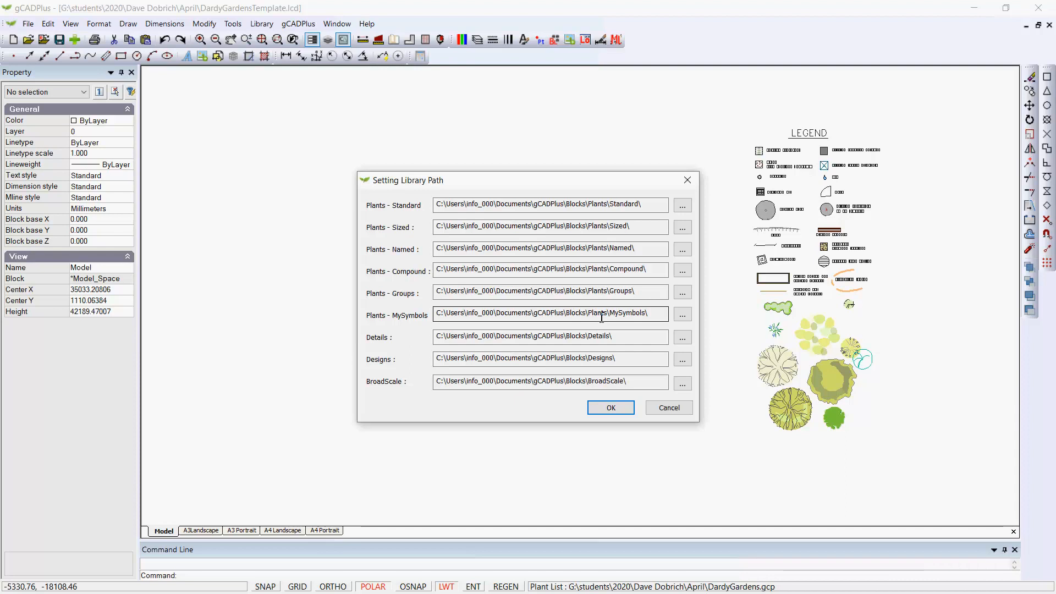
{"action": "left_click", "coordinate": [684, 320]}
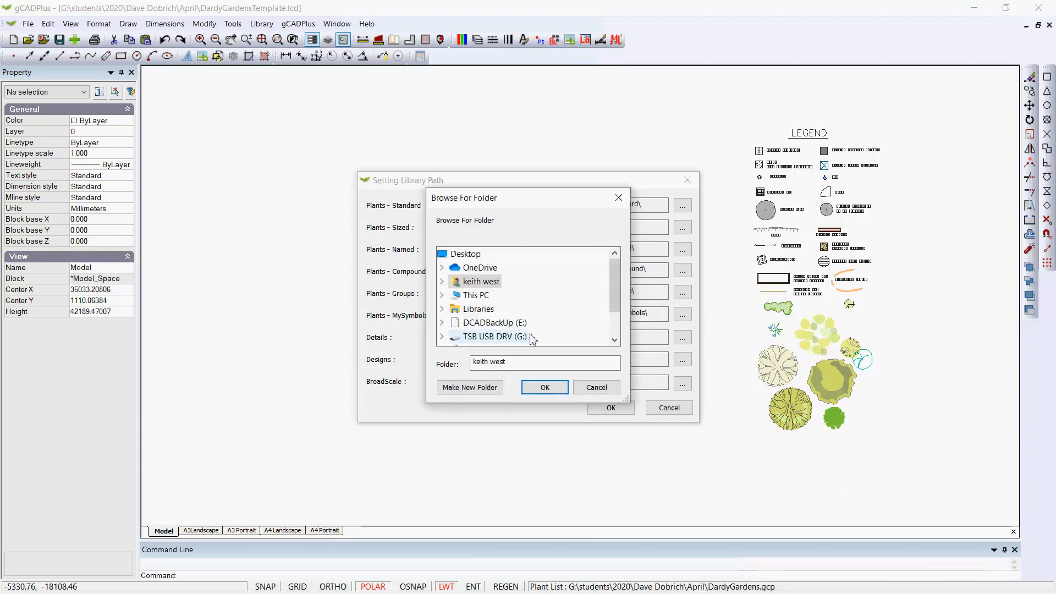
{"action": "left_click", "coordinate": [442, 295]}
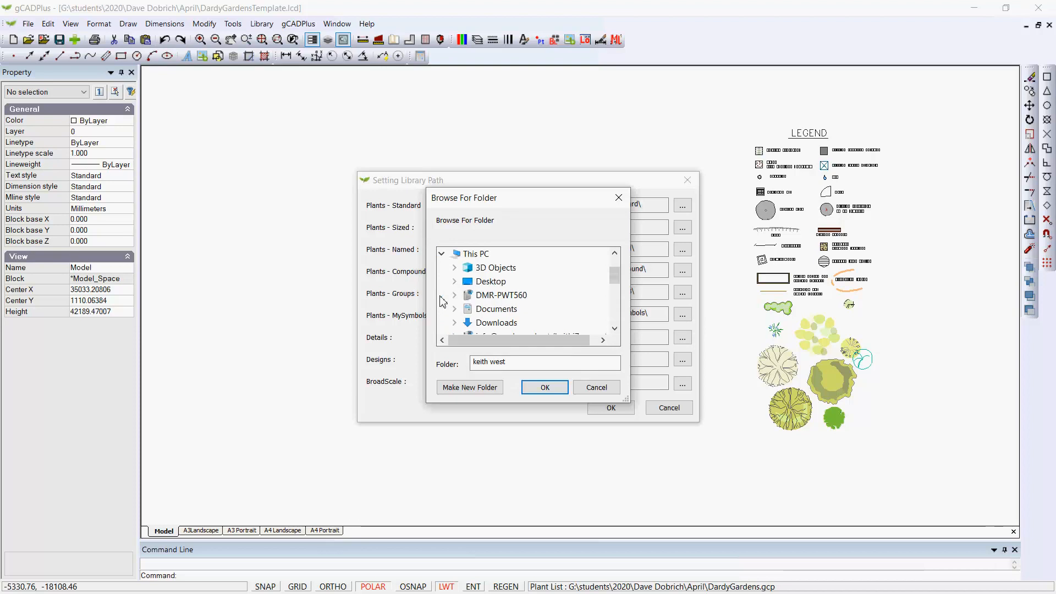
{"action": "left_click", "coordinate": [615, 329]}
{"action": "left_click", "coordinate": [615, 329]}
{"action": "left_click", "coordinate": [615, 329]}
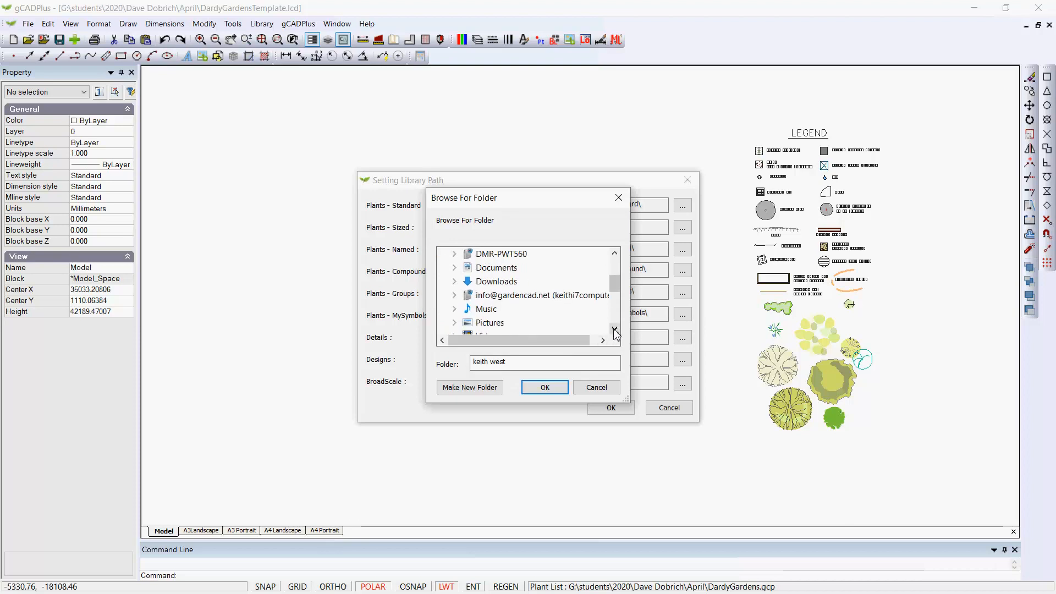
{"action": "left_click", "coordinate": [614, 329]}
{"action": "left_click", "coordinate": [615, 329]}
{"action": "left_click", "coordinate": [615, 329]}
{"action": "left_click", "coordinate": [615, 329]}
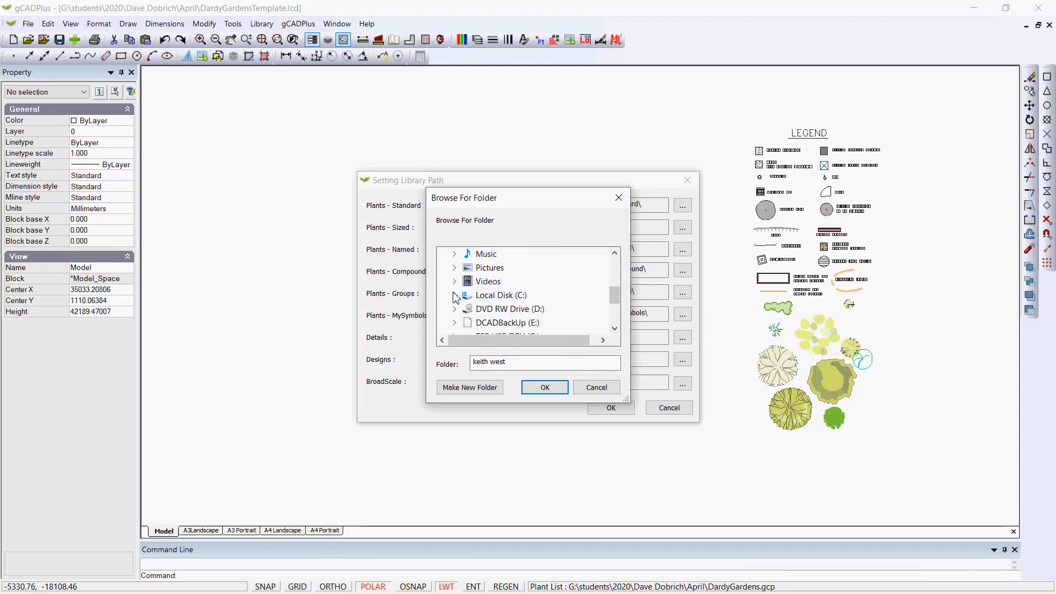
{"action": "left_click", "coordinate": [454, 298]}
{"action": "left_click", "coordinate": [467, 296]}
{"action": "left_click", "coordinate": [483, 298]}
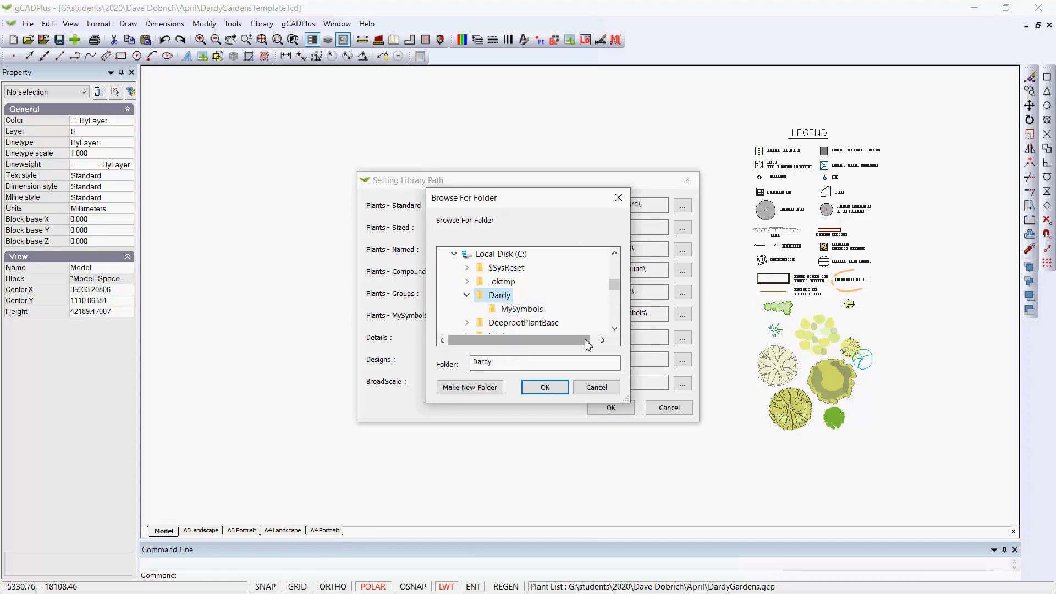
{"action": "left_click", "coordinate": [501, 312]}
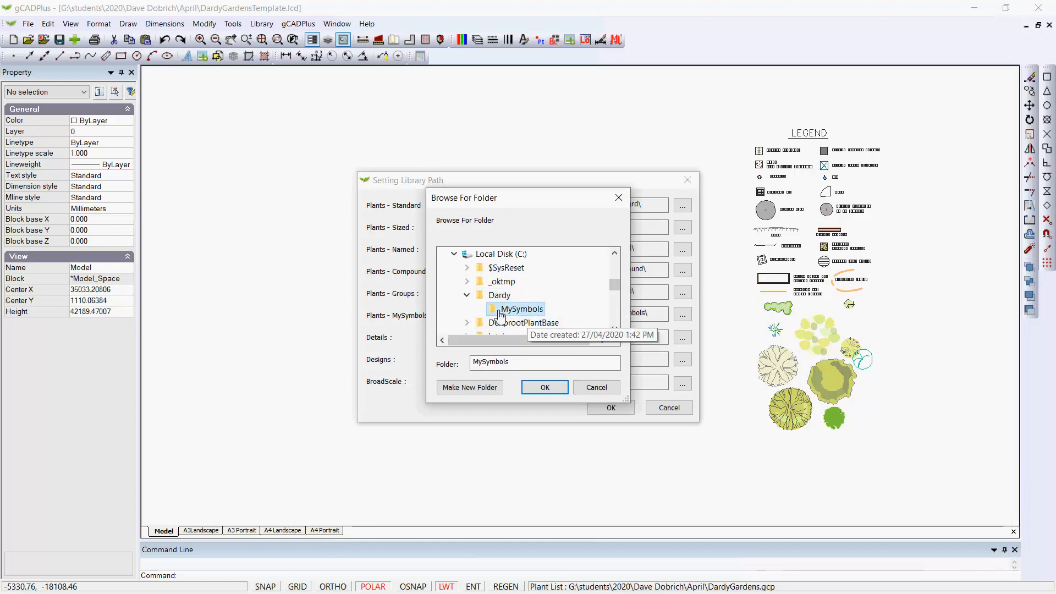
{"action": "left_click", "coordinate": [547, 388]}
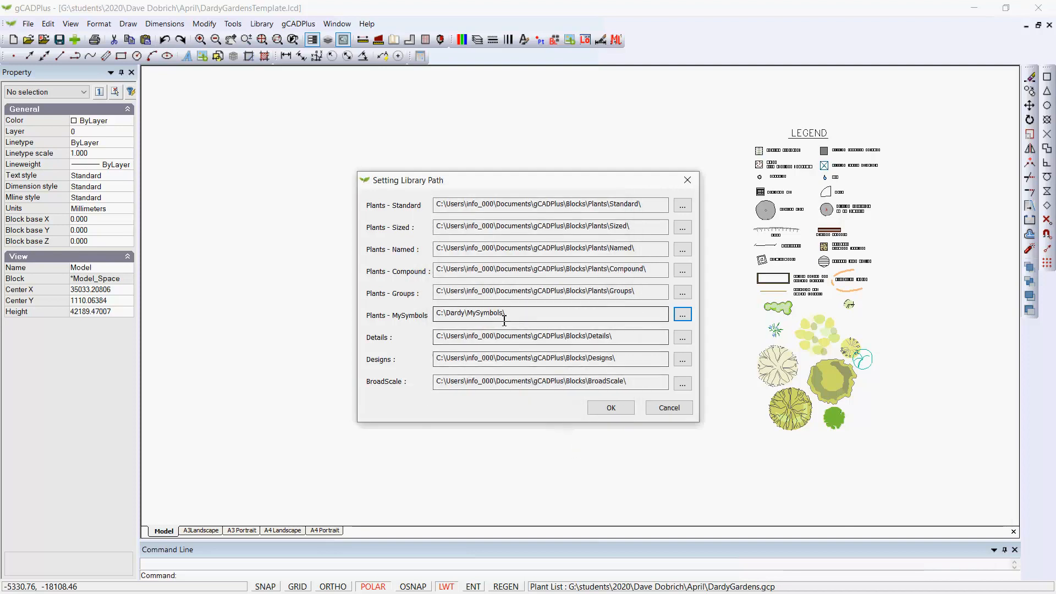
{"action": "left_click", "coordinate": [611, 409]}
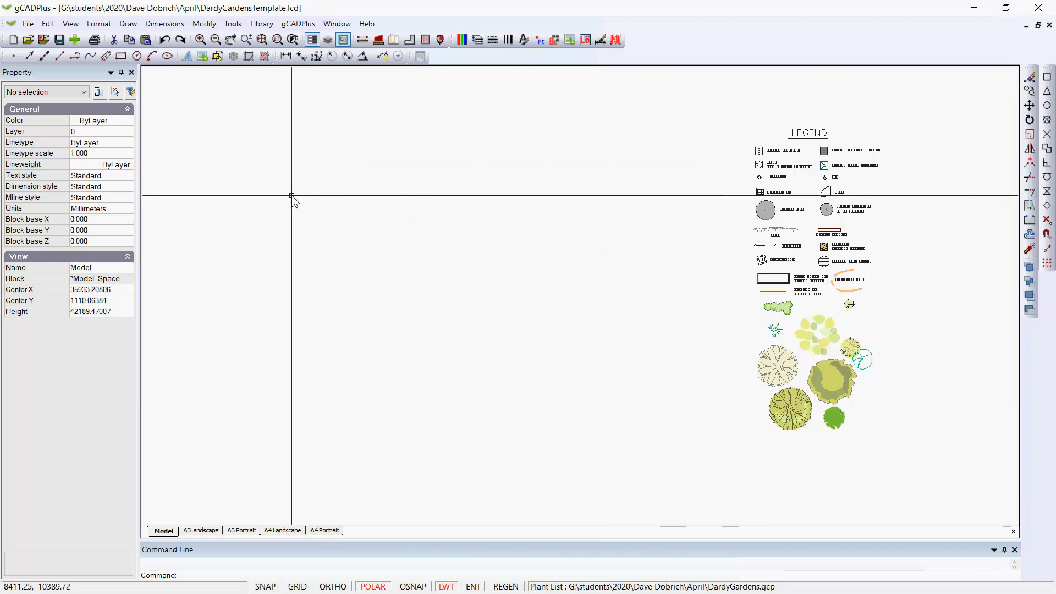
Step: Browse the MySymbols plant library, previewing several symbol files, and close it without opening any
{"action": "left_click", "coordinate": [262, 24]}
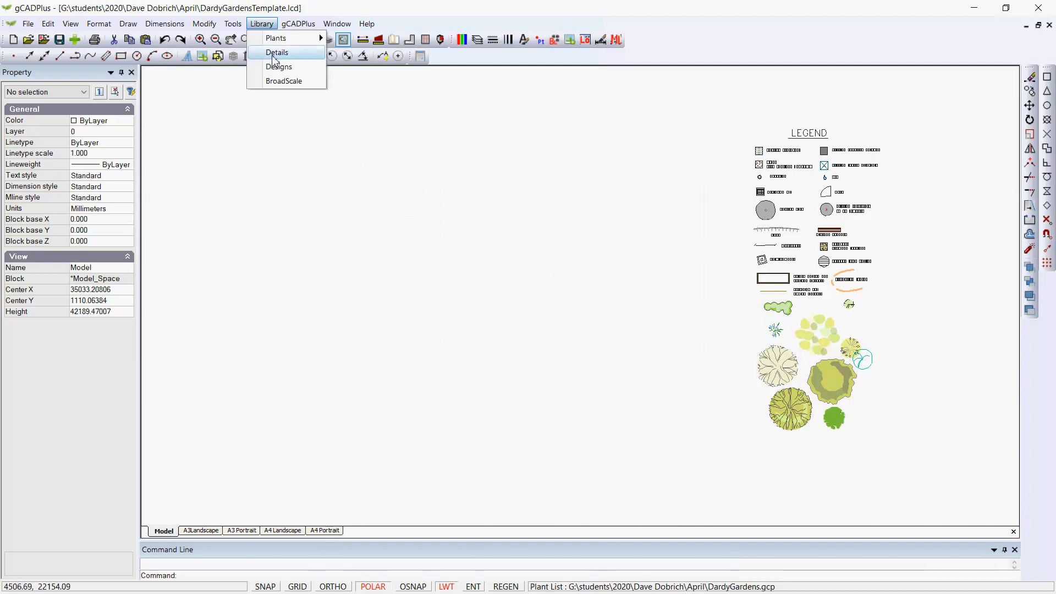
{"action": "mouse_move", "coordinate": [302, 40]}
{"action": "left_click", "coordinate": [358, 110]}
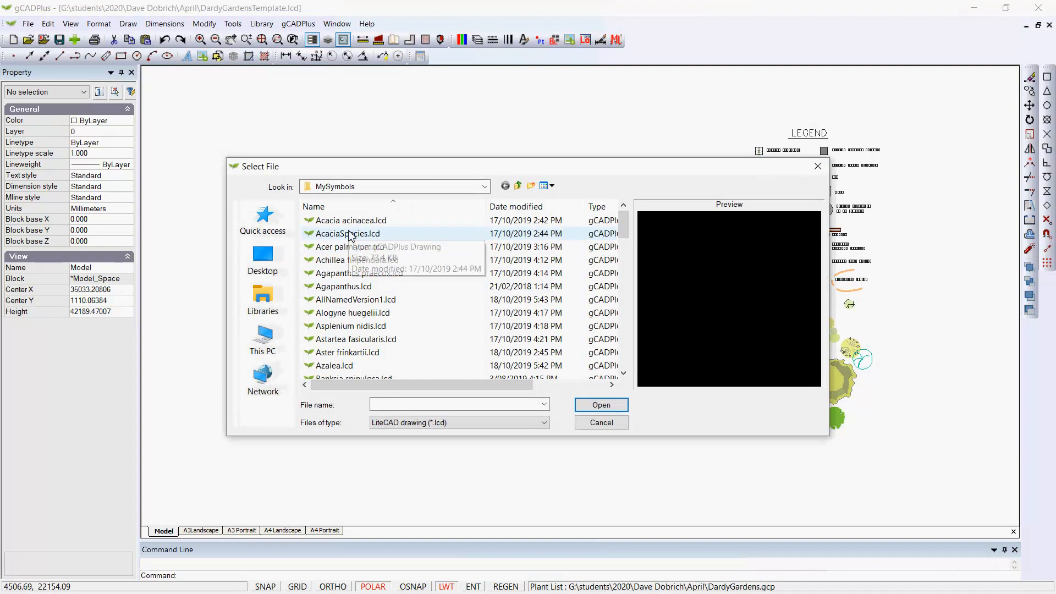
{"action": "left_click", "coordinate": [369, 301]}
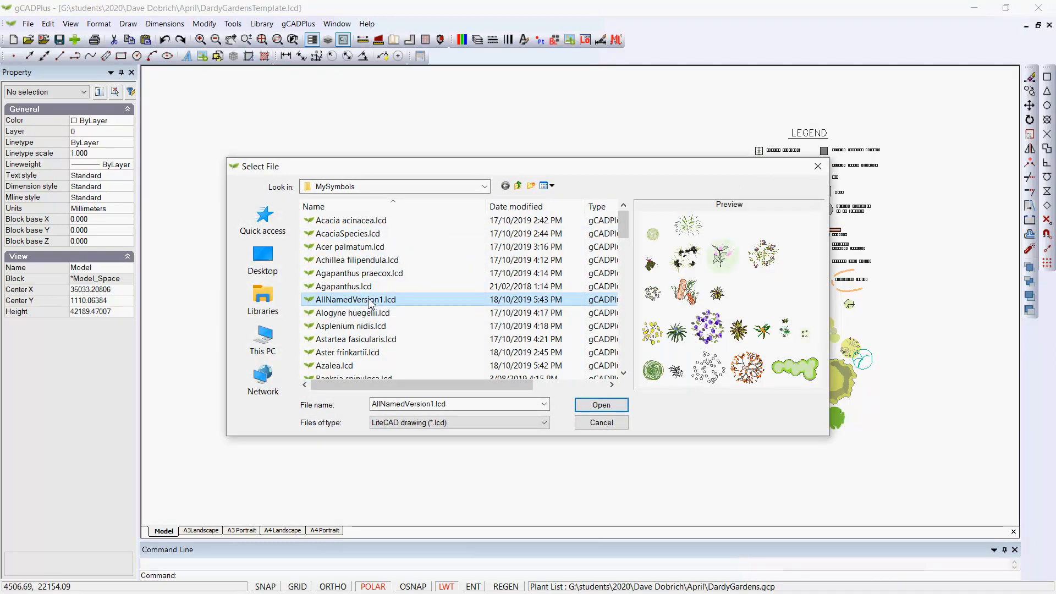
{"action": "key", "text": "Down"}
{"action": "key", "text": "Down"}
{"action": "key", "text": "Down"}
{"action": "key", "text": "Down"}
{"action": "key", "text": "Down"}
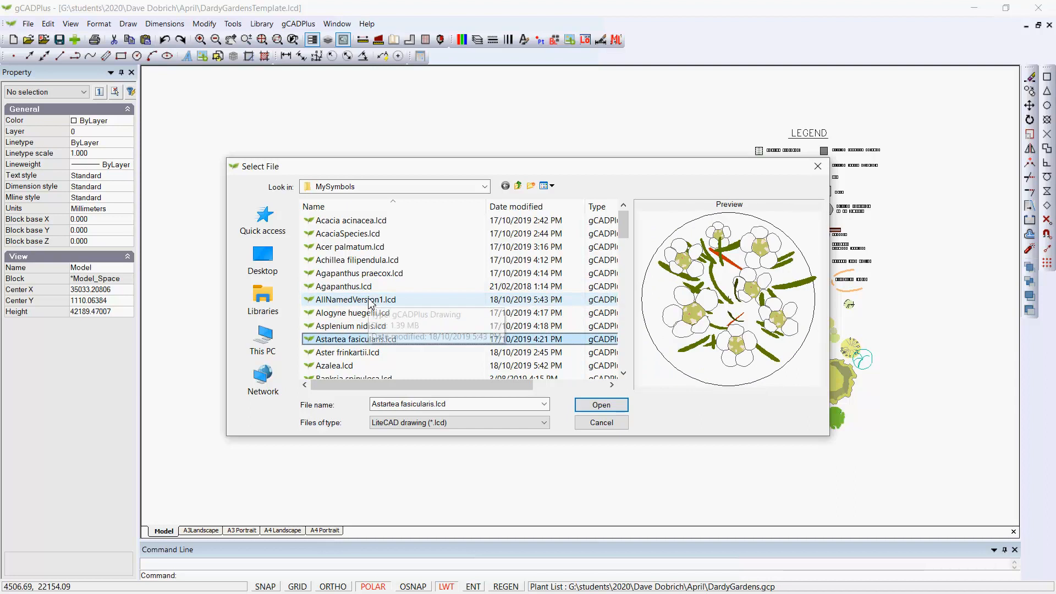
{"action": "key", "text": "Down"}
{"action": "key", "text": "Down"}
{"action": "key", "text": "Down"}
{"action": "key", "text": "Down"}
{"action": "key", "text": "Down"}
{"action": "key", "text": "Down"}
{"action": "key", "text": "Down"}
{"action": "key", "text": "Down"}
{"action": "key", "text": "Down"}
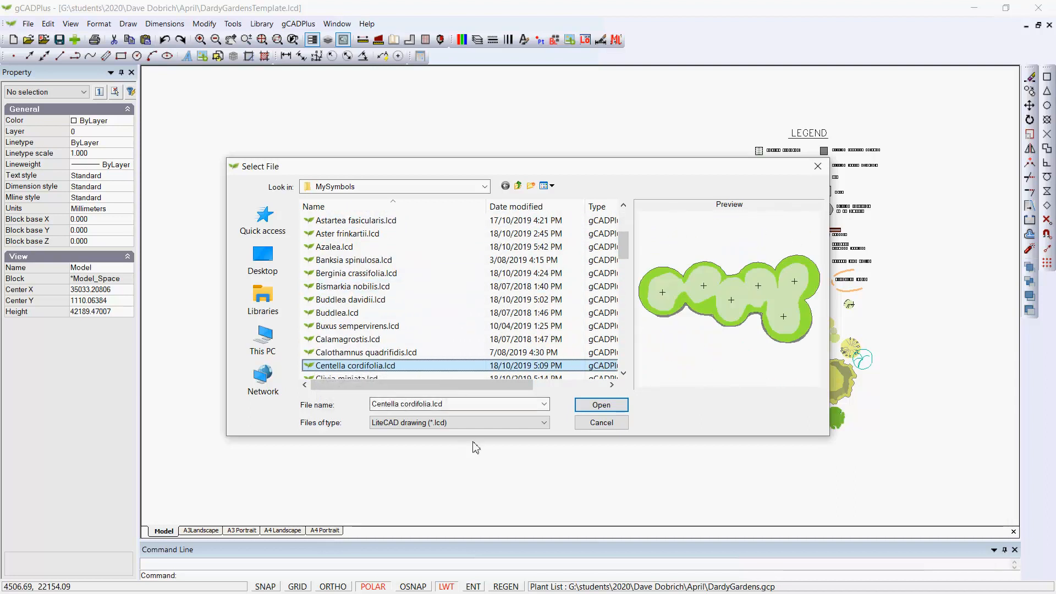
{"action": "left_click", "coordinate": [611, 425]}
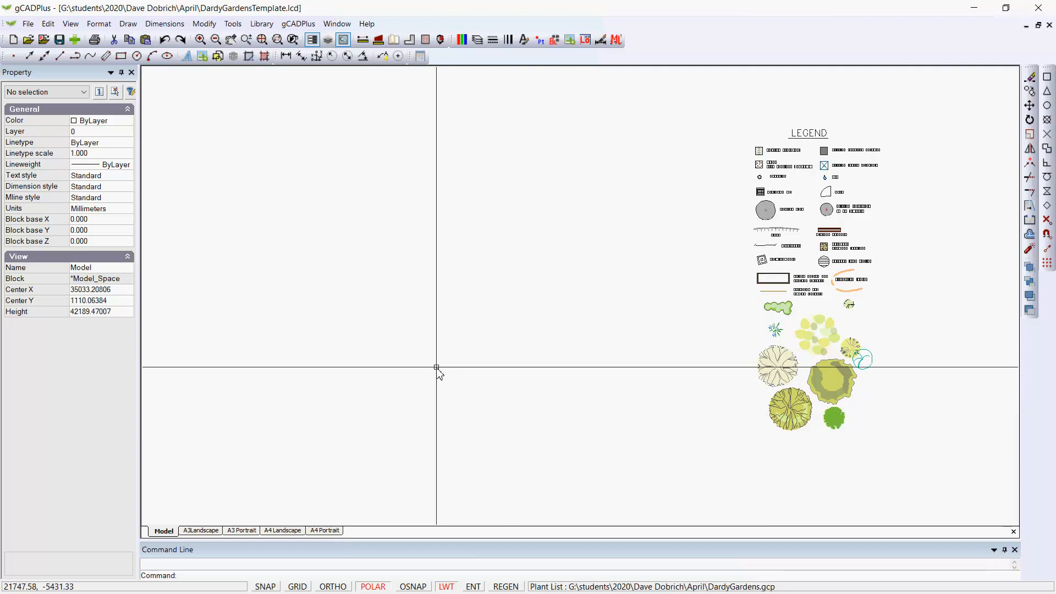